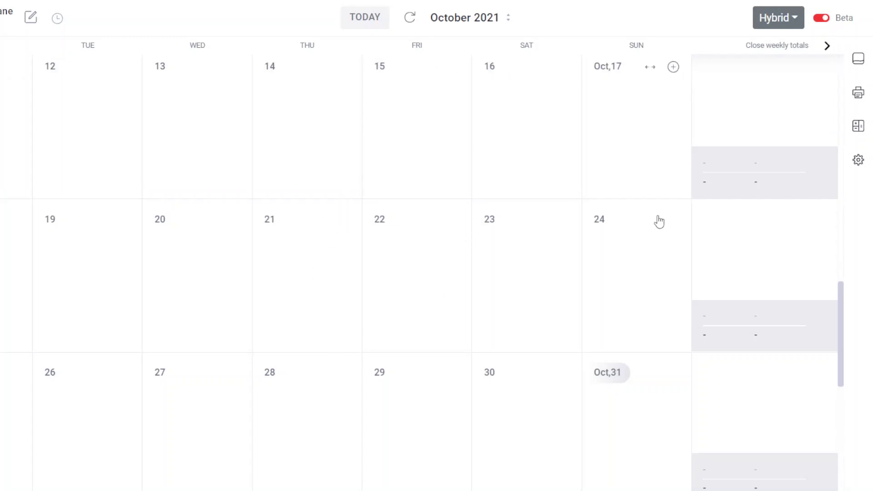
Switch to the Palladino calculators and scroll down to the 'CP and RWC from a CP Test' section.
{"action": "left_click", "coordinate": [858, 127]}
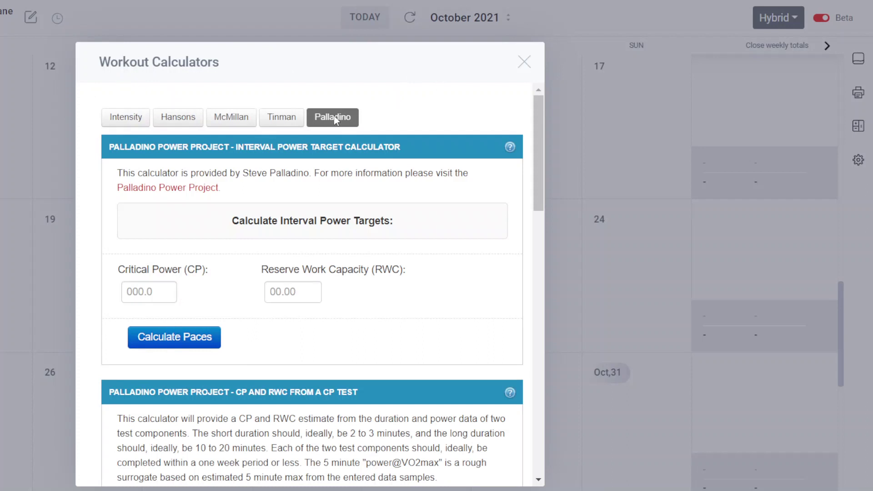
{"action": "scroll", "coordinate": [419, 137], "scroll_direction": "down", "scroll_amount": 3}
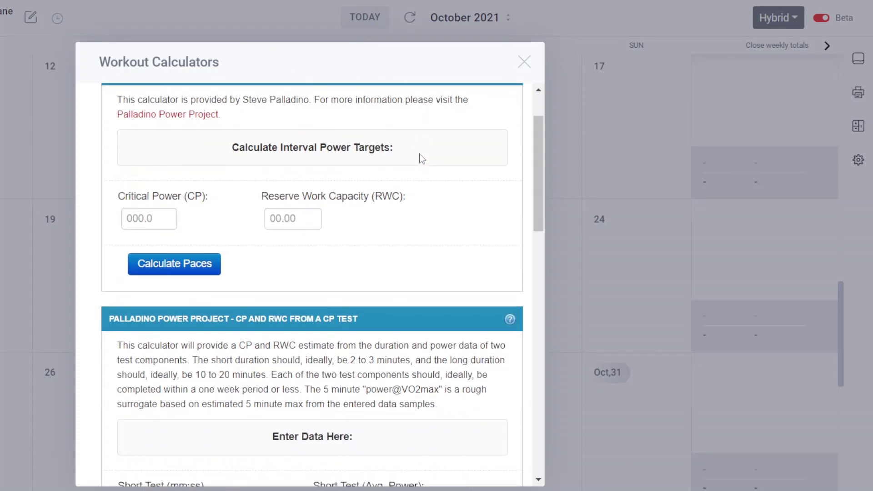
{"action": "scroll", "coordinate": [422, 162], "scroll_direction": "down", "scroll_amount": 3}
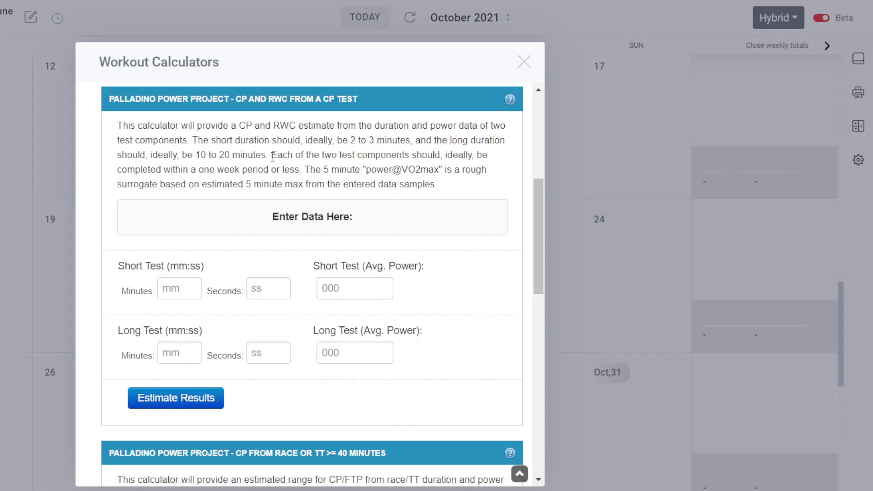
Set Short Test Minutes to 2 and Seconds to 59, and type 477 as Short Test Avg. Power.
{"action": "left_click", "coordinate": [189, 288]}
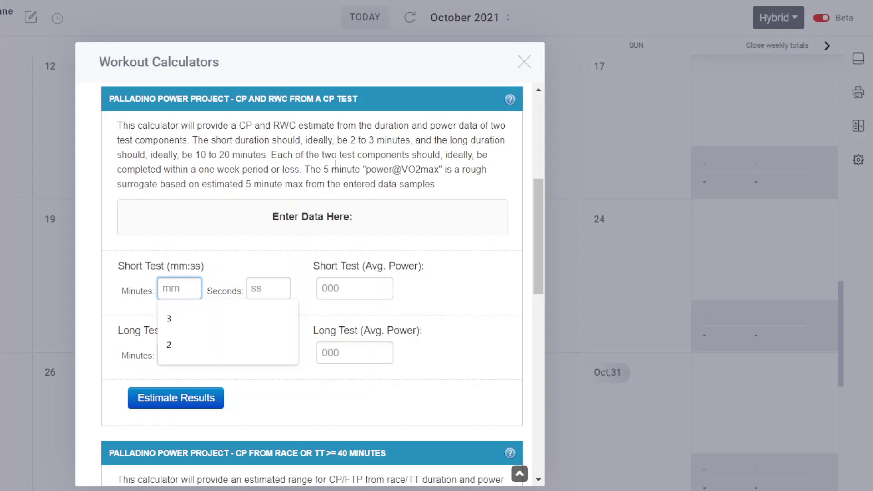
{"action": "left_click", "coordinate": [196, 344]}
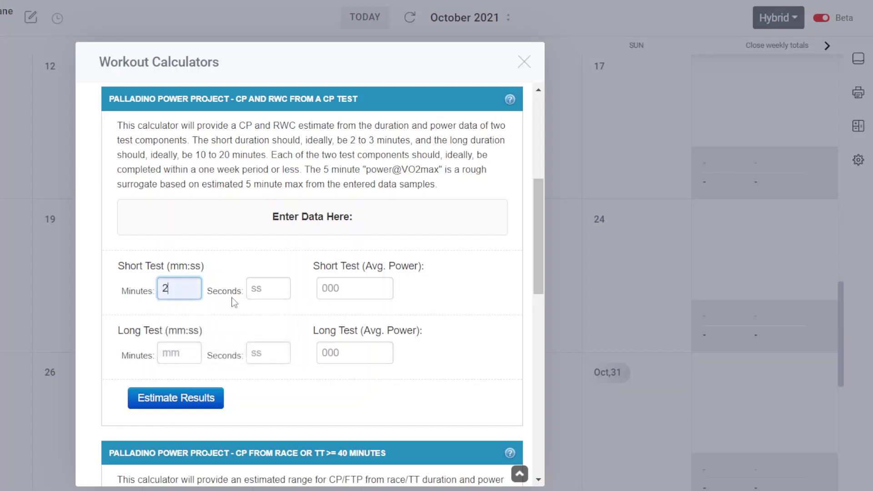
{"action": "left_click", "coordinate": [266, 288]}
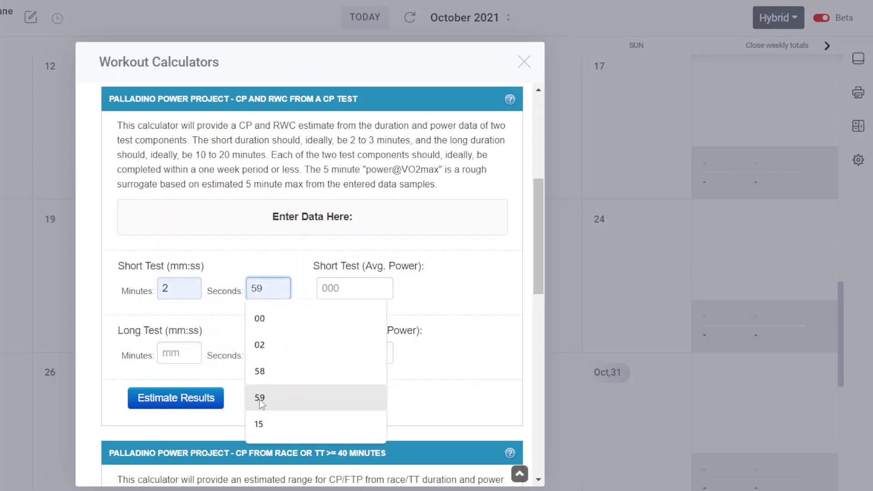
{"action": "left_click", "coordinate": [259, 399]}
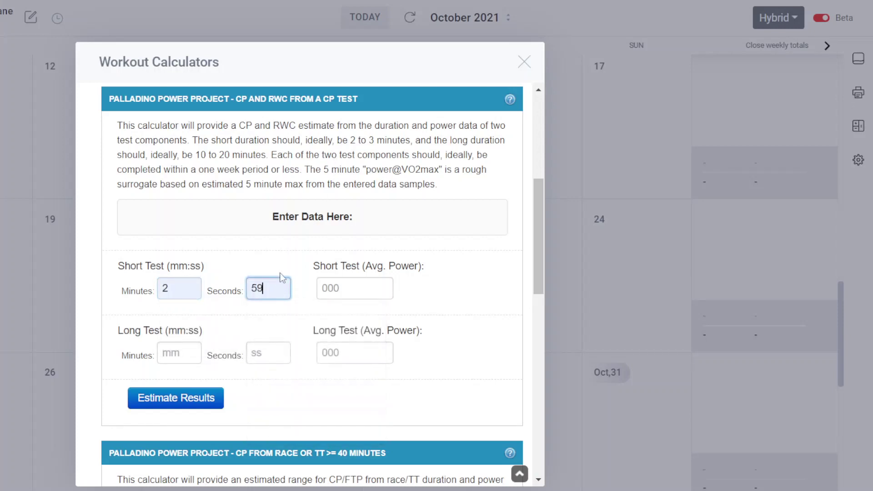
{"action": "double_click", "coordinate": [260, 288]}
{"action": "key", "text": "BackSpace"}
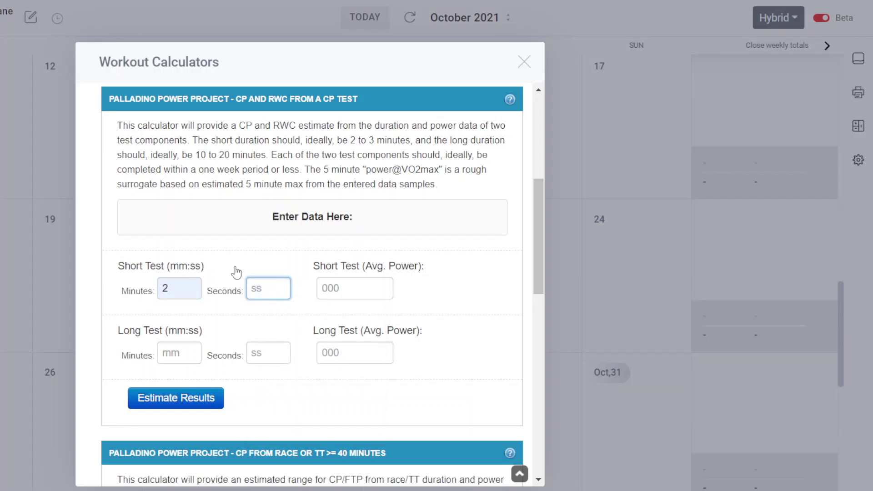
{"action": "left_click", "coordinate": [253, 288]}
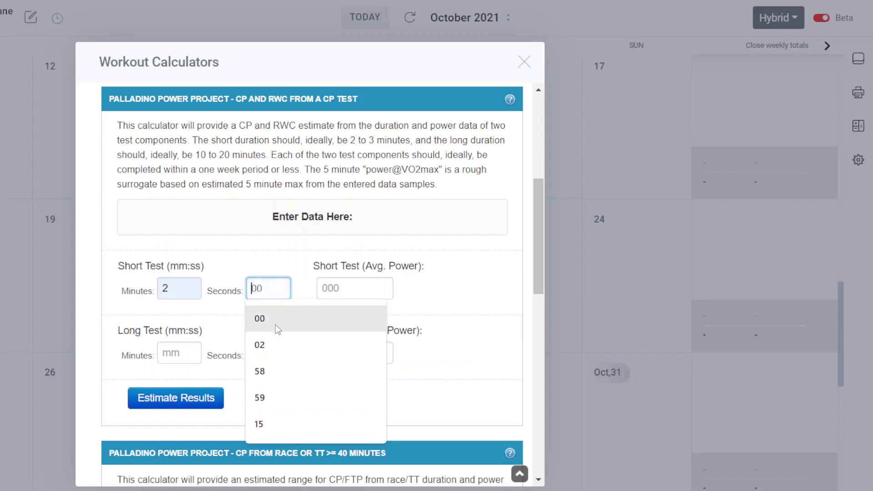
{"action": "left_click", "coordinate": [279, 397]}
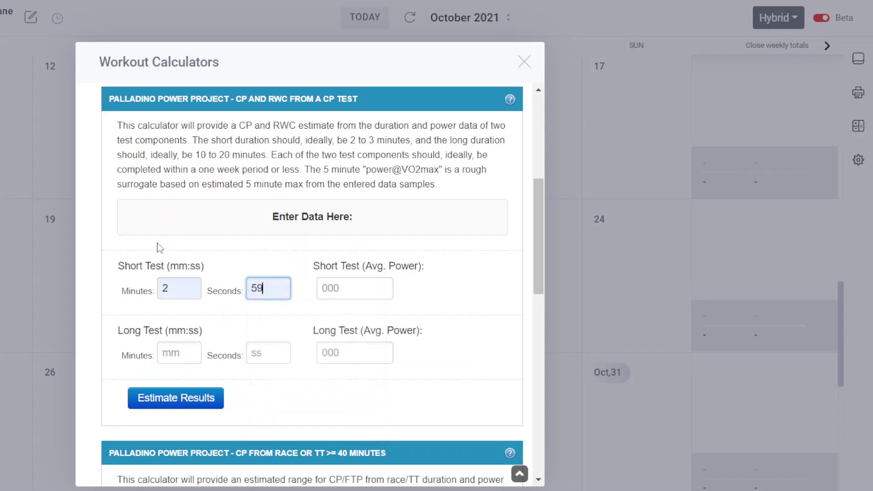
{"action": "left_click", "coordinate": [331, 288]}
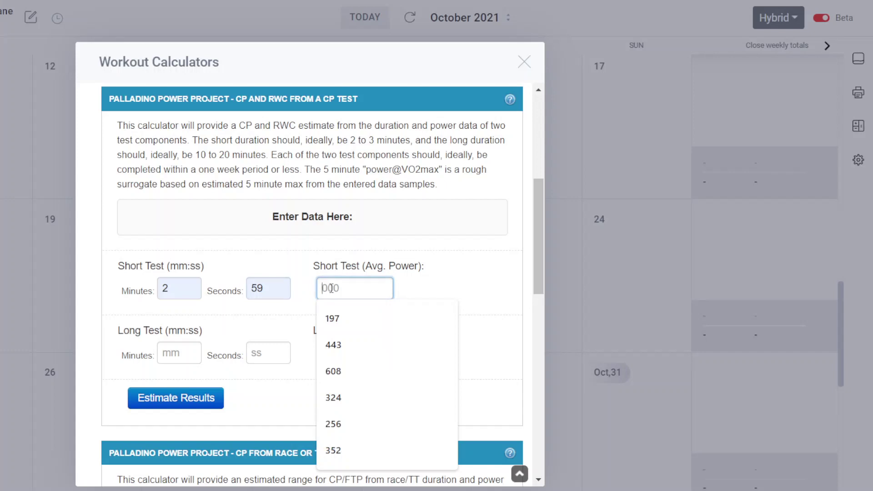
{"action": "type", "text": "477"}
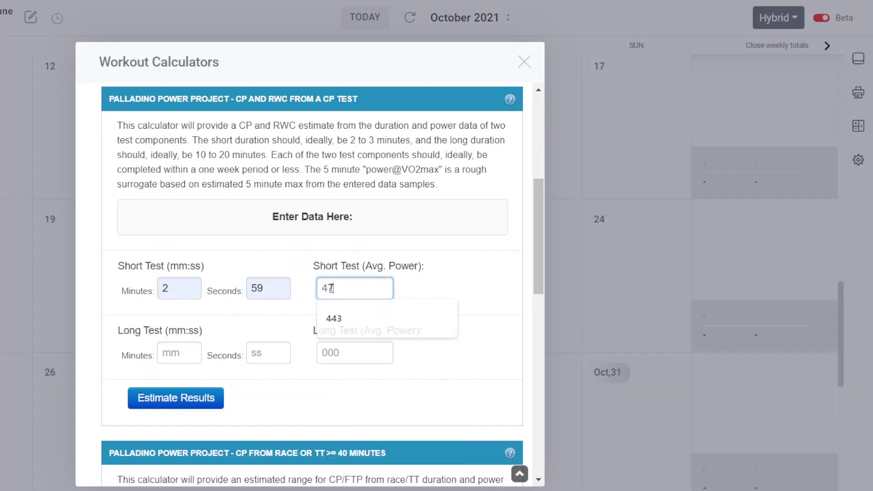
Set Long Test Minutes to 12 and Seconds to 00, and type 401 as Long Test Avg. Power.
{"action": "left_click", "coordinate": [182, 352]}
{"action": "left_click", "coordinate": [184, 410]}
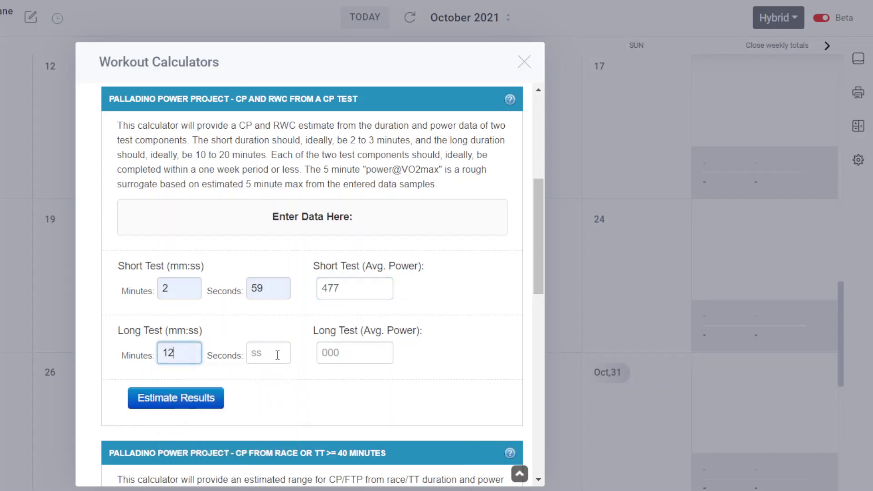
{"action": "left_click", "coordinate": [282, 354]}
{"action": "left_click", "coordinate": [336, 383]}
{"action": "left_click", "coordinate": [347, 352]}
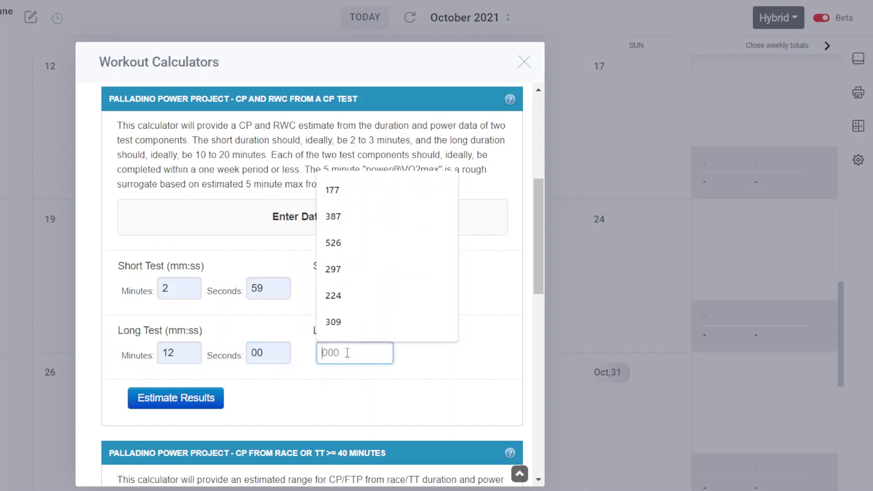
{"action": "type", "text": "401"}
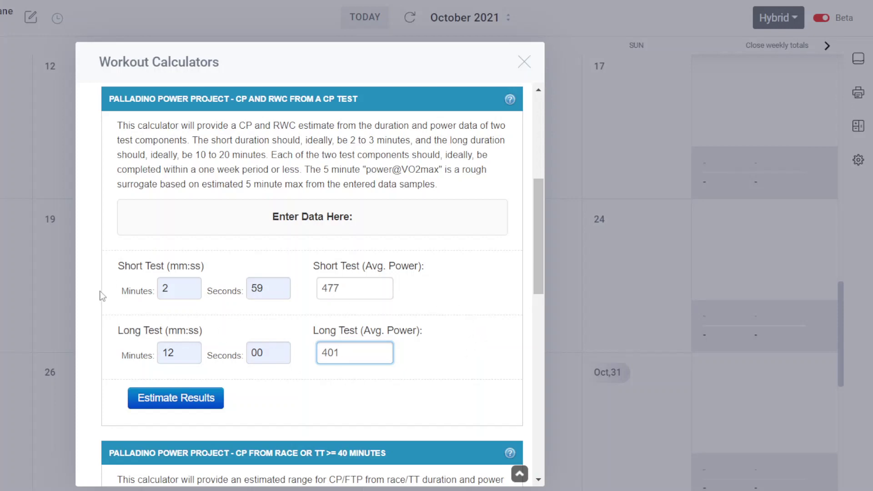
Estimate results and review the table: CP 375.9 W, RWC 18.11 kJ, 5' power@VO2max 436 W.
{"action": "left_click", "coordinate": [164, 398]}
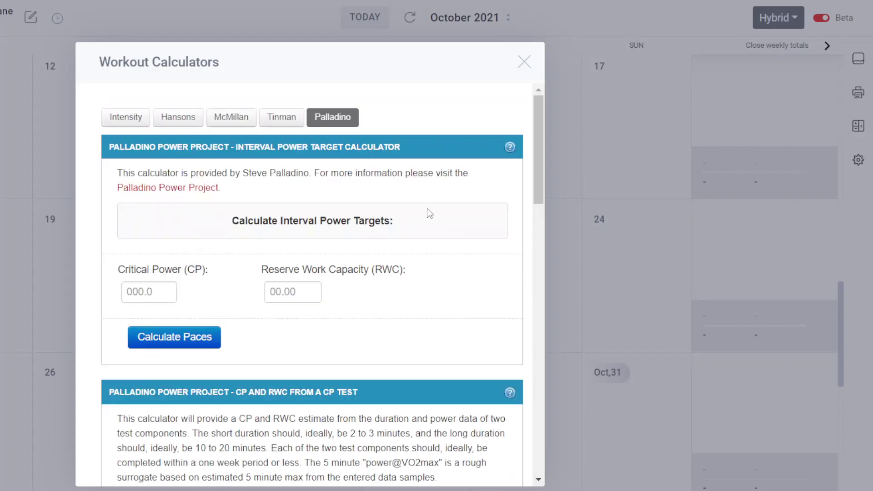
{"action": "scroll", "coordinate": [481, 277], "scroll_direction": "down", "scroll_amount": 10}
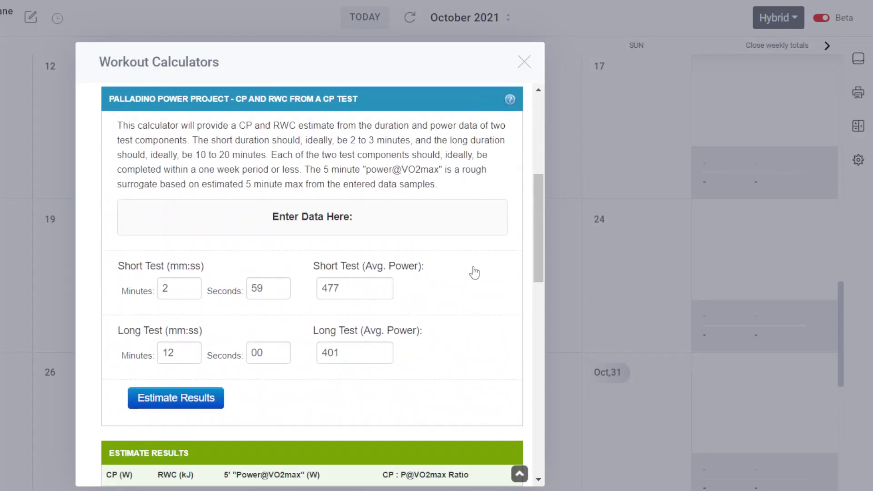
{"action": "scroll", "coordinate": [472, 213], "scroll_direction": "up", "scroll_amount": 3}
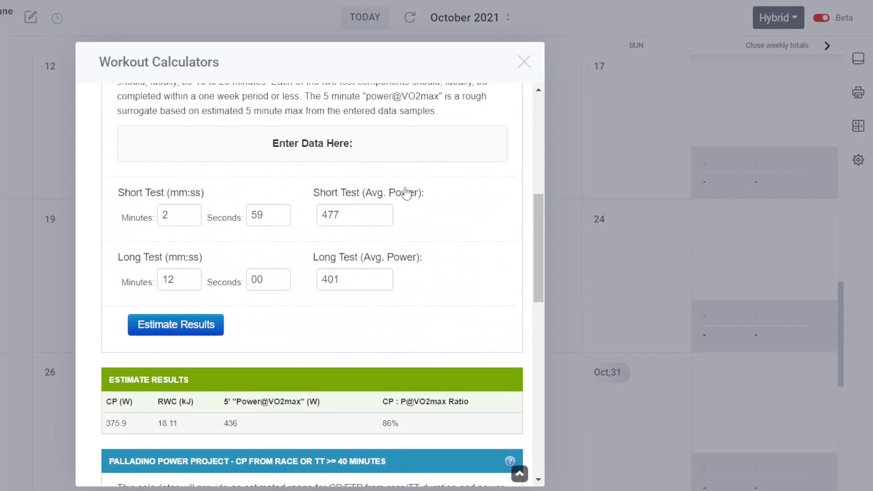
{"action": "scroll", "coordinate": [407, 191], "scroll_direction": "up", "scroll_amount": 2}
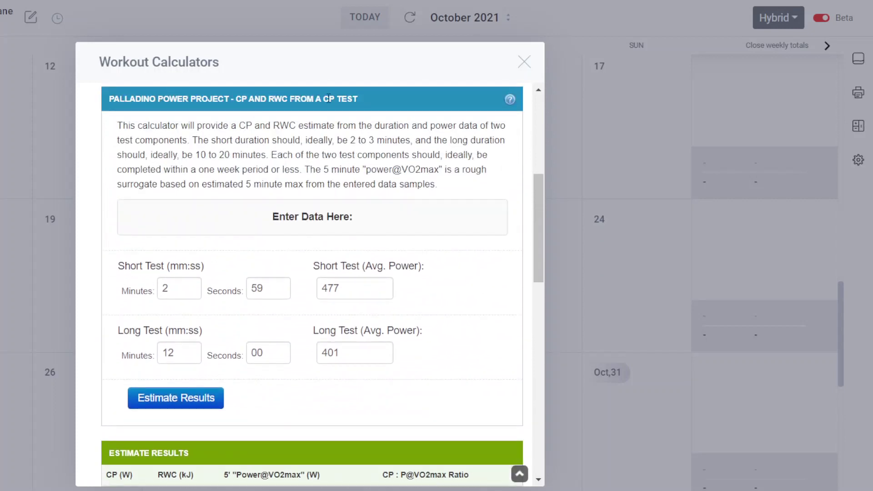
{"action": "scroll", "coordinate": [396, 146], "scroll_direction": "down", "scroll_amount": 2}
{"action": "scroll", "coordinate": [450, 185], "scroll_direction": "up", "scroll_amount": 2}
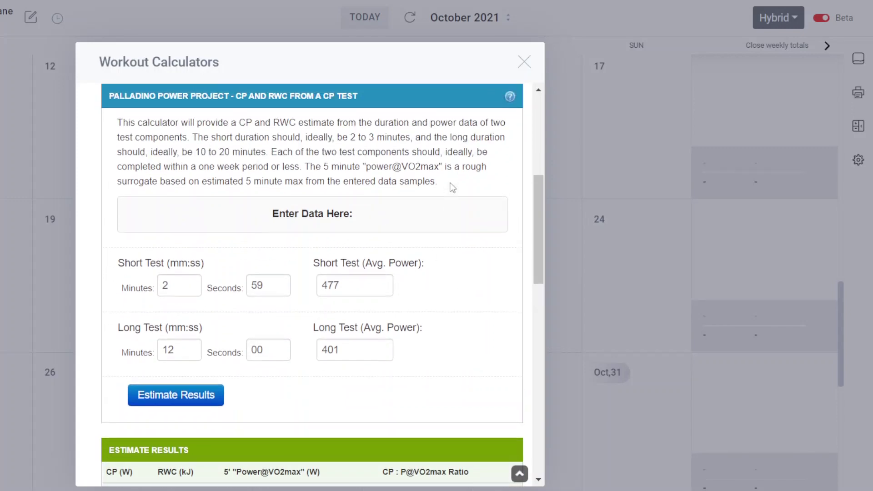
{"action": "scroll", "coordinate": [452, 187], "scroll_direction": "down", "scroll_amount": 5}
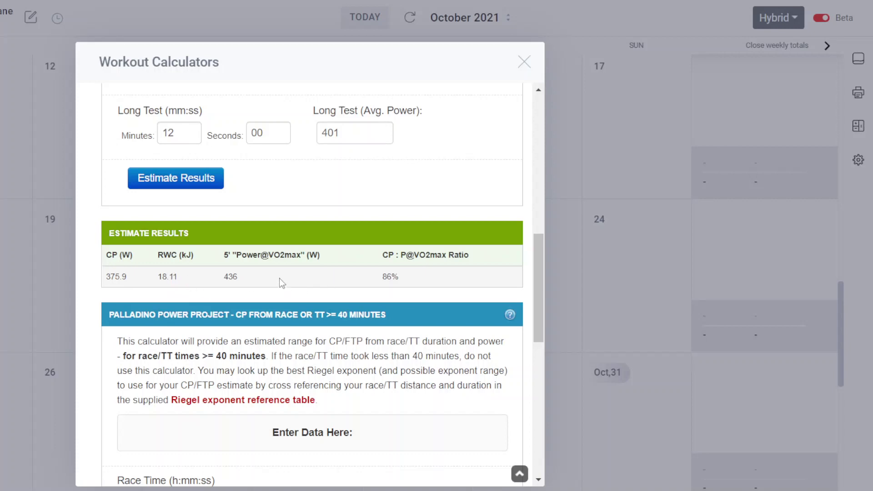
{"action": "scroll", "coordinate": [220, 270], "scroll_direction": "up", "scroll_amount": 3}
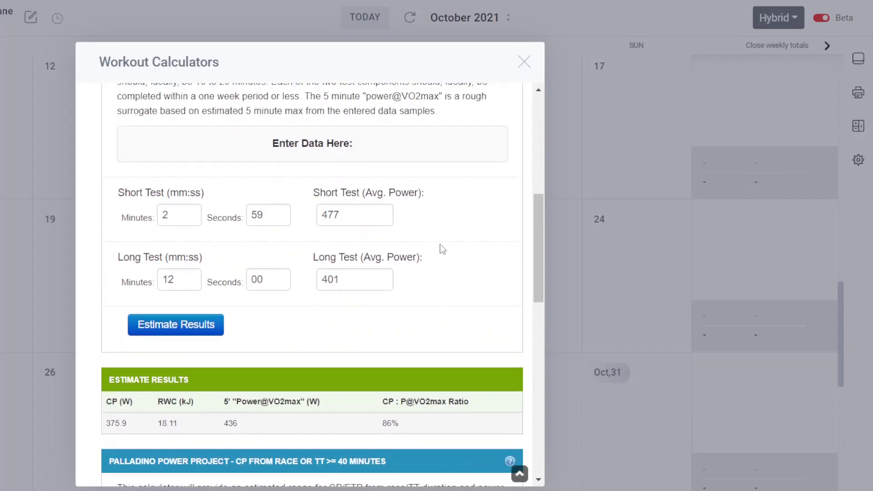
{"action": "scroll", "coordinate": [441, 249], "scroll_direction": "down", "scroll_amount": 5}
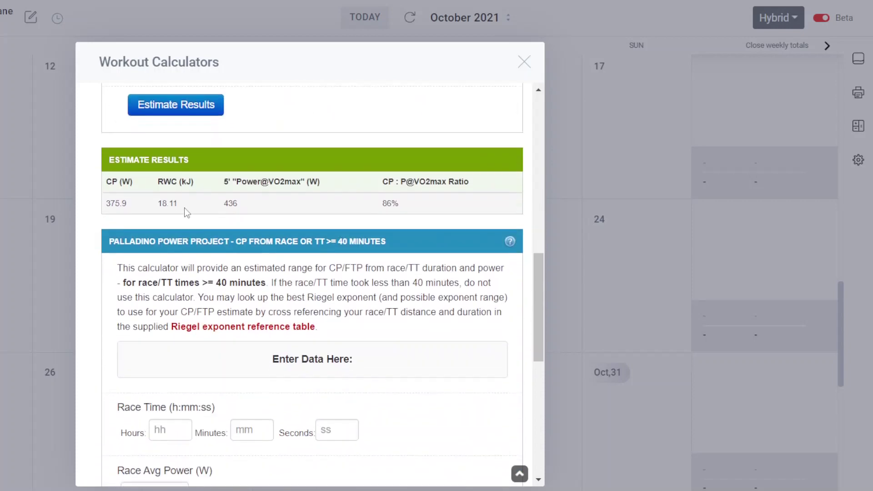
{"action": "scroll", "coordinate": [144, 258], "scroll_direction": "up", "scroll_amount": 2}
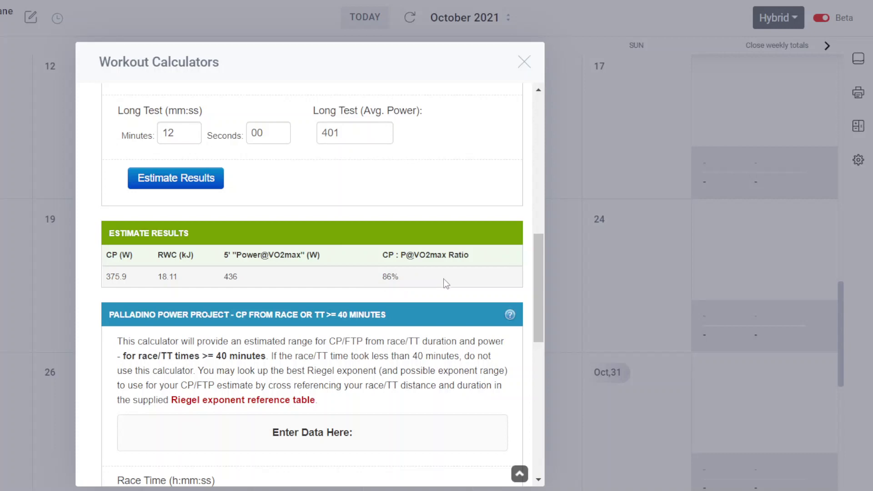
{"action": "scroll", "coordinate": [453, 253], "scroll_direction": "up", "scroll_amount": 5}
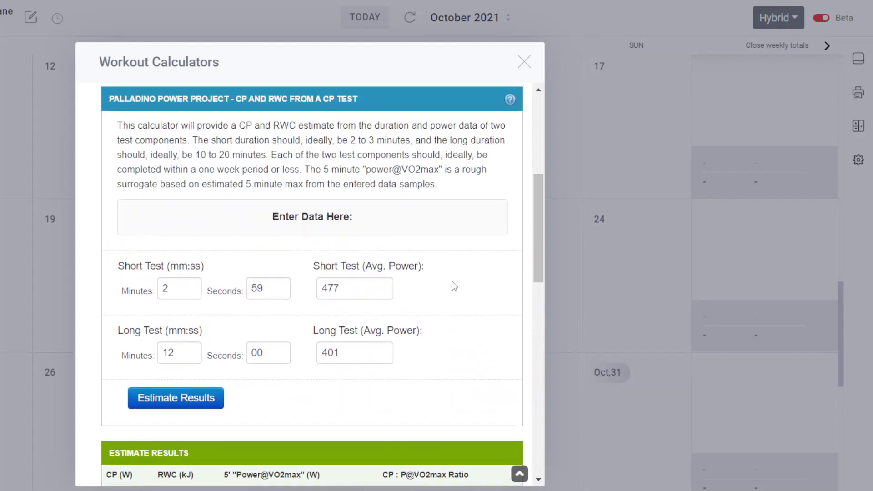
{"action": "scroll", "coordinate": [300, 136], "scroll_direction": "down", "scroll_amount": 2}
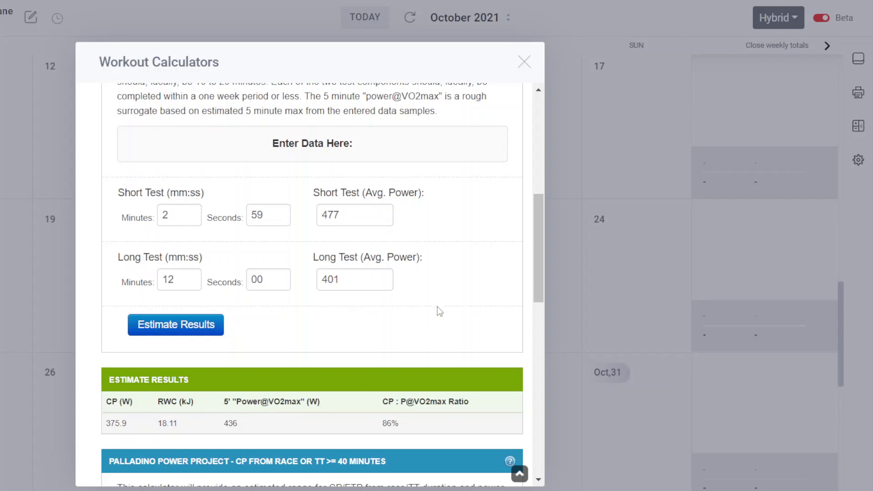
{"action": "scroll", "coordinate": [428, 289], "scroll_direction": "down", "scroll_amount": 2}
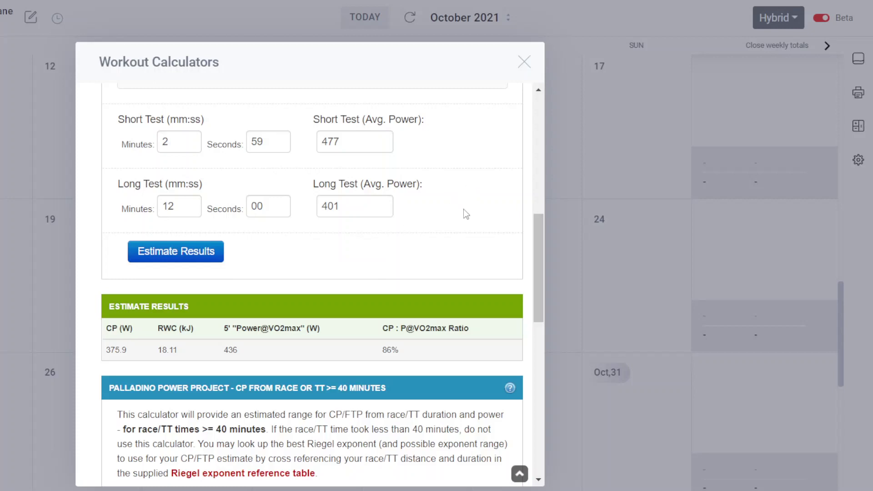
{"action": "scroll", "coordinate": [469, 228], "scroll_direction": "up", "scroll_amount": 2}
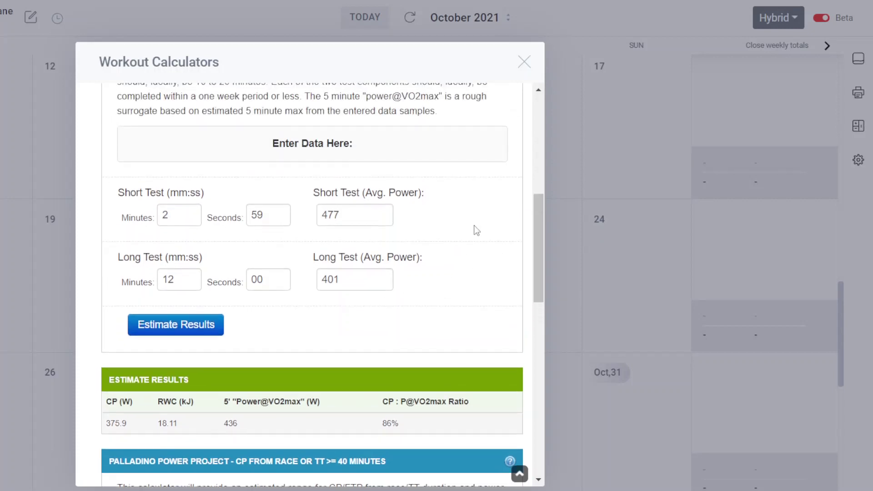
{"action": "scroll", "coordinate": [474, 229], "scroll_direction": "up", "scroll_amount": 3}
{"action": "scroll", "coordinate": [472, 223], "scroll_direction": "down", "scroll_amount": 3}
{"action": "scroll", "coordinate": [461, 238], "scroll_direction": "up", "scroll_amount": 2}
{"action": "scroll", "coordinate": [444, 267], "scroll_direction": "down", "scroll_amount": 2}
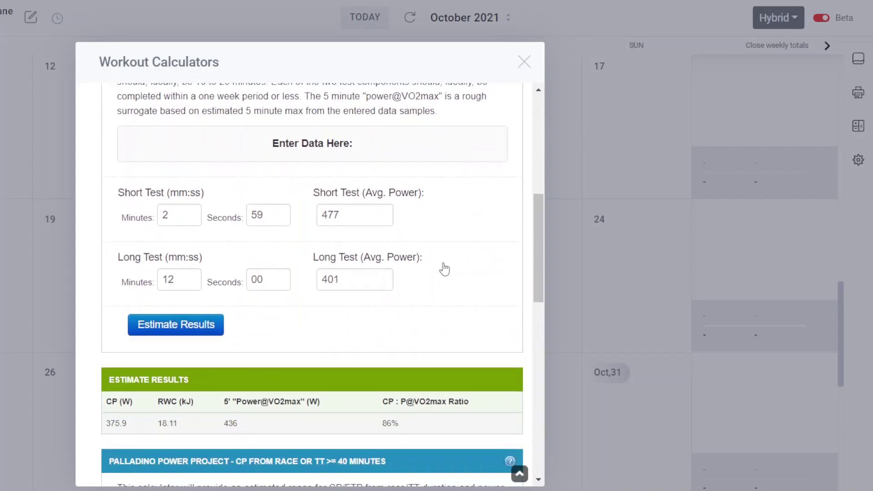